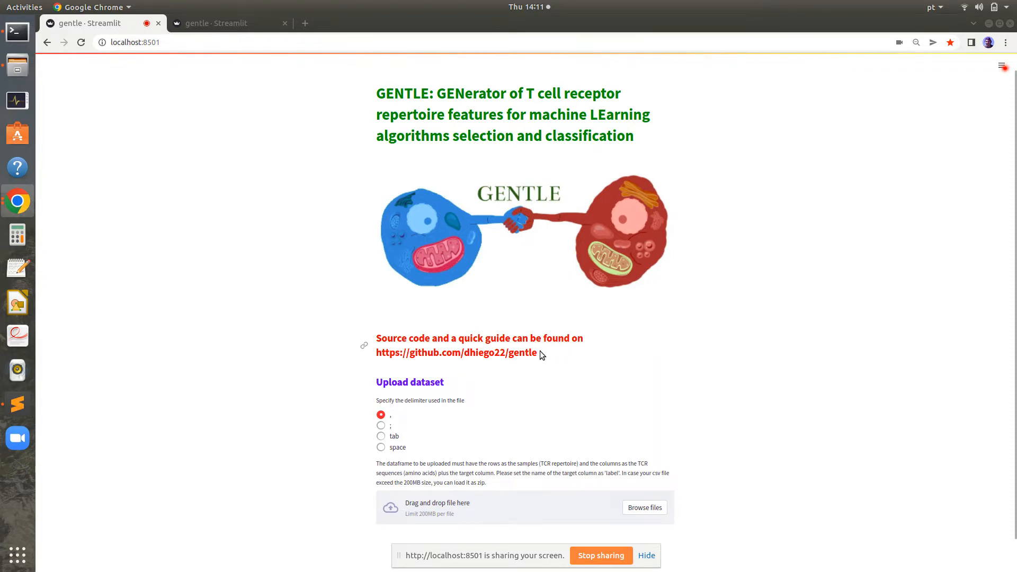
Upload the comma-delimited dataset CTLA4_0_0.1%_treatmentXcontrol.csv from the test_data folder
{"action": "left_click_drag", "start_coordinate": [538, 353], "coordinate": [378, 357]}
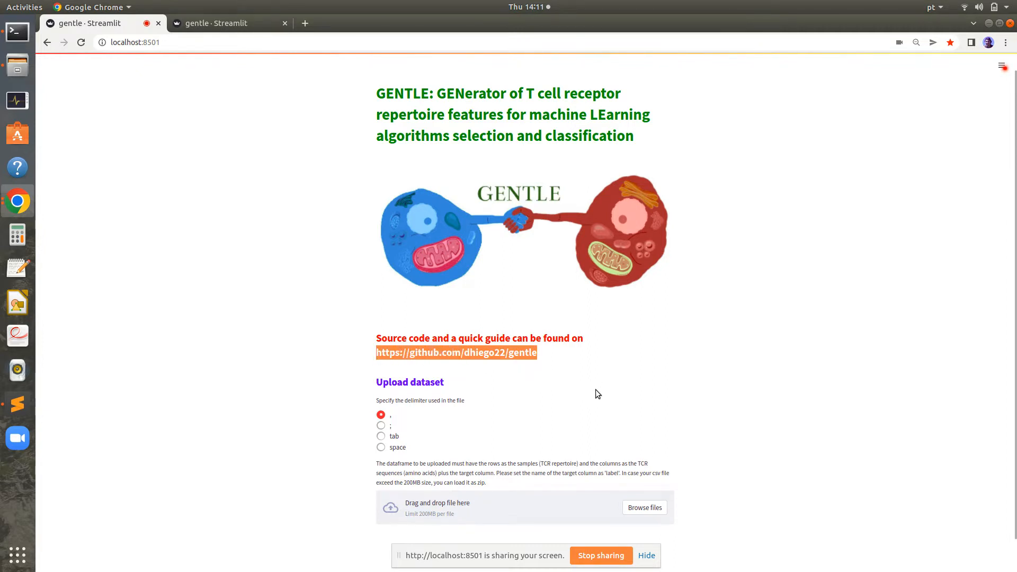
{"action": "scroll", "coordinate": [596, 389], "scroll_direction": "down", "scroll_amount": 1}
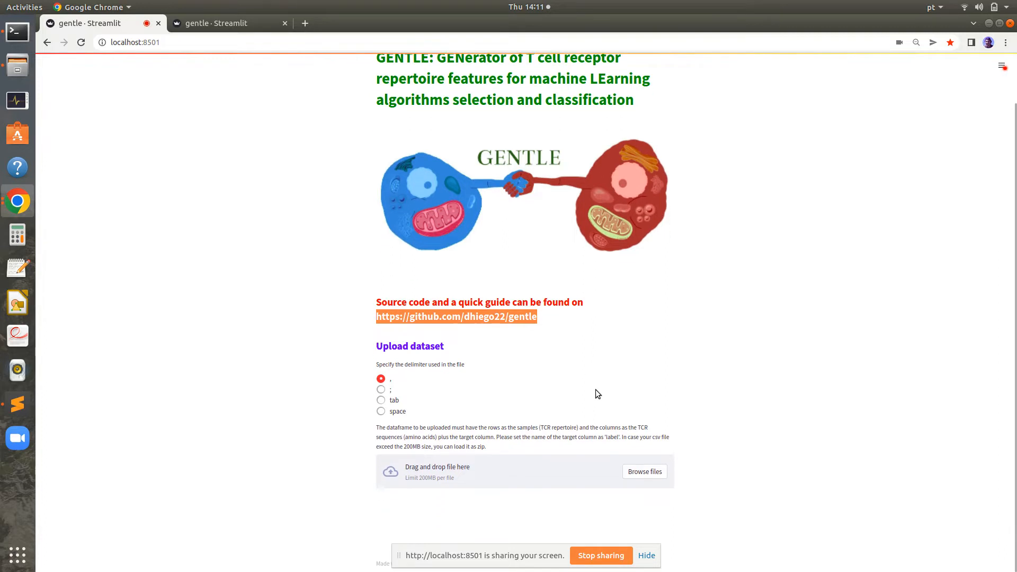
{"action": "left_click", "coordinate": [635, 473]}
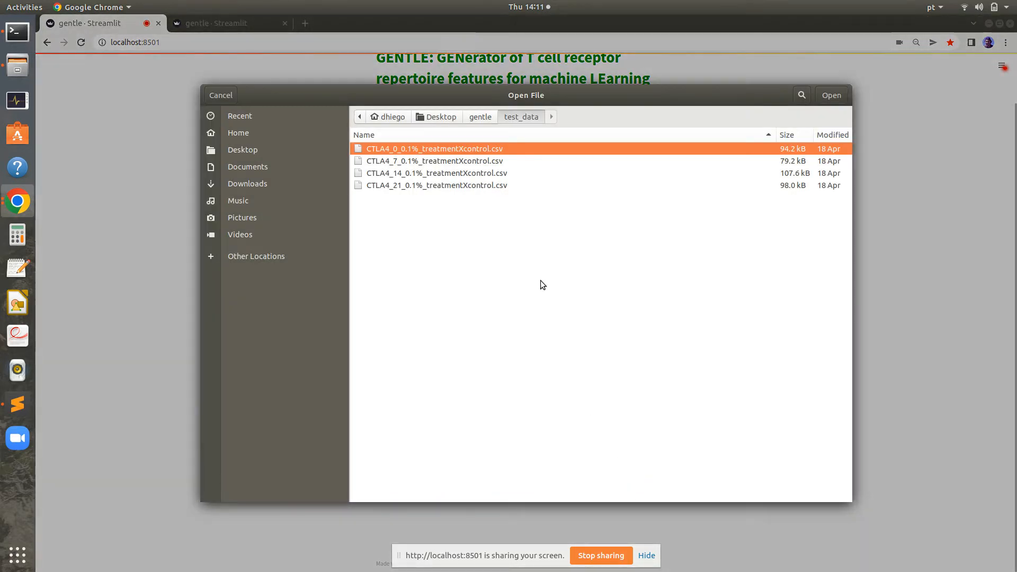
{"action": "double_click", "coordinate": [504, 150]}
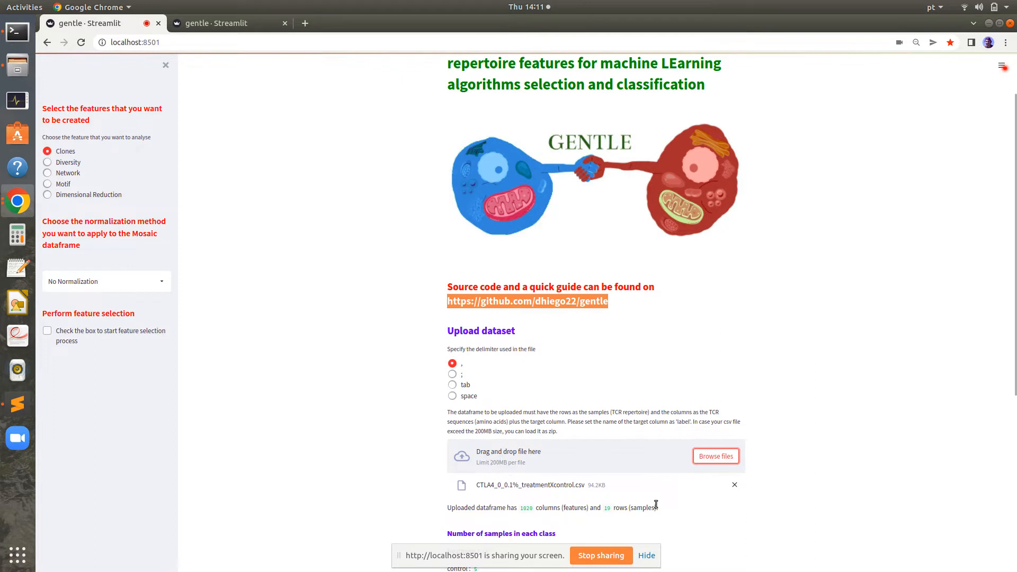
Display the uploaded dataframe and look through its columns up to label and label_transformed
{"action": "scroll", "coordinate": [656, 504], "scroll_direction": "down", "scroll_amount": 5}
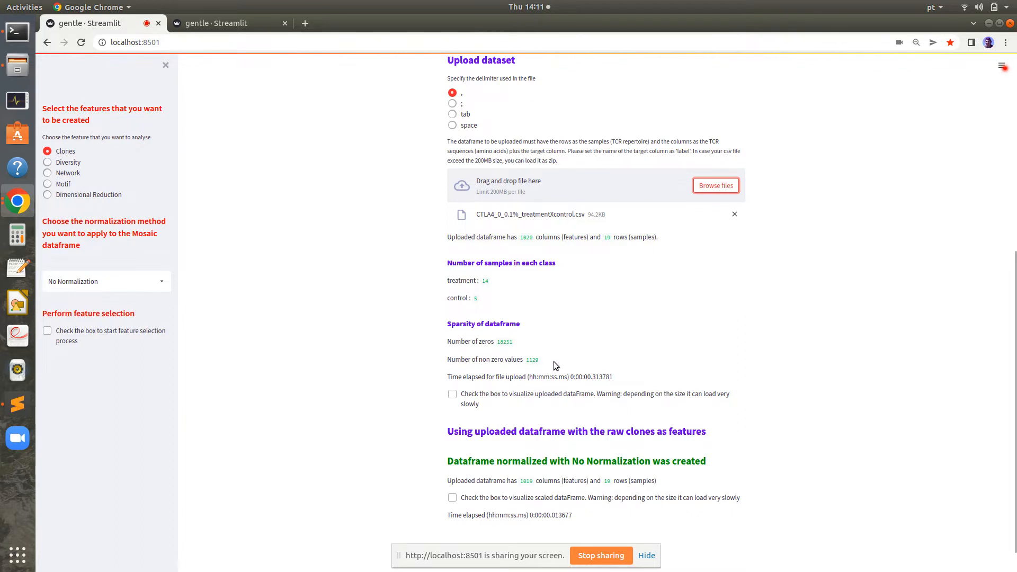
{"action": "left_click", "coordinate": [452, 396]}
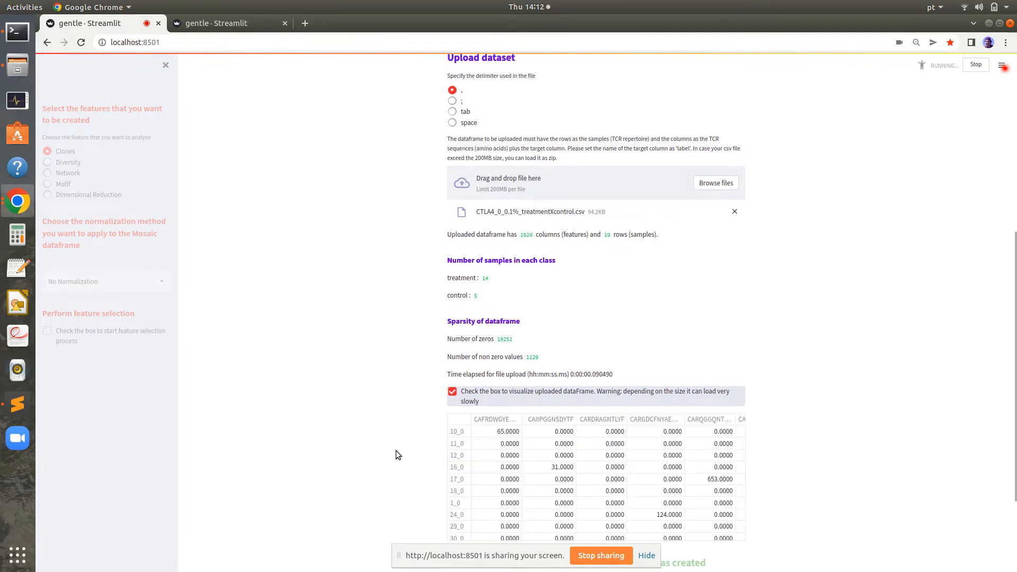
{"action": "scroll", "coordinate": [396, 450], "scroll_direction": "down", "scroll_amount": 3}
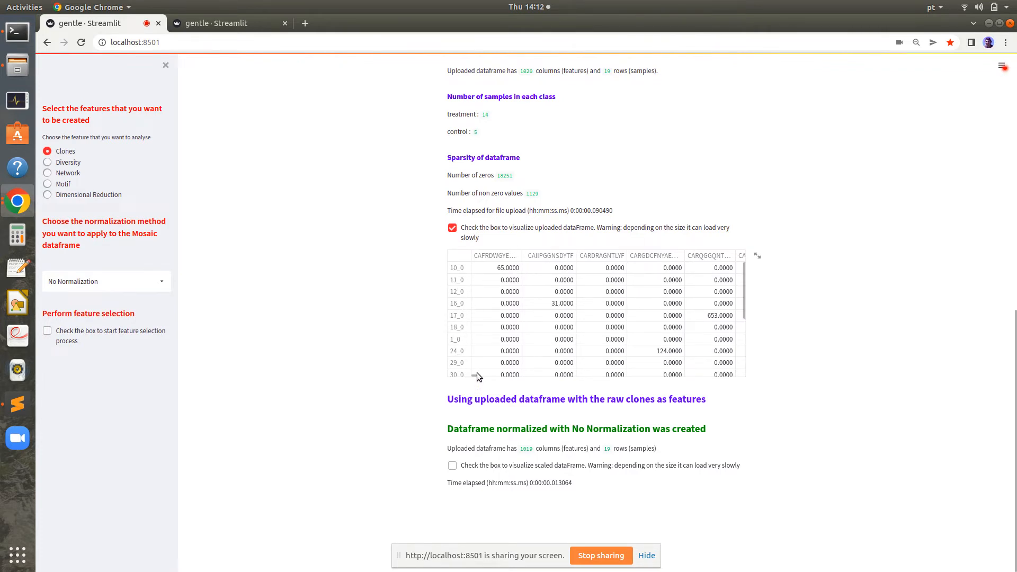
{"action": "left_click_drag", "start_coordinate": [476, 377], "coordinate": [796, 379]}
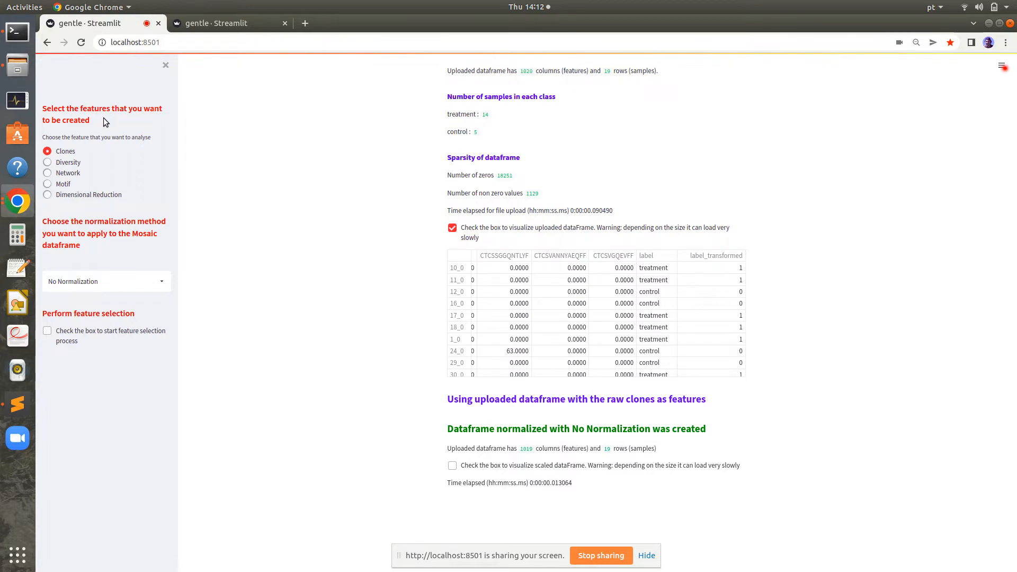
Generate Network features from the uploaded dataset and view the network features dataframe
{"action": "left_click_drag", "start_coordinate": [103, 117], "coordinate": [42, 109]}
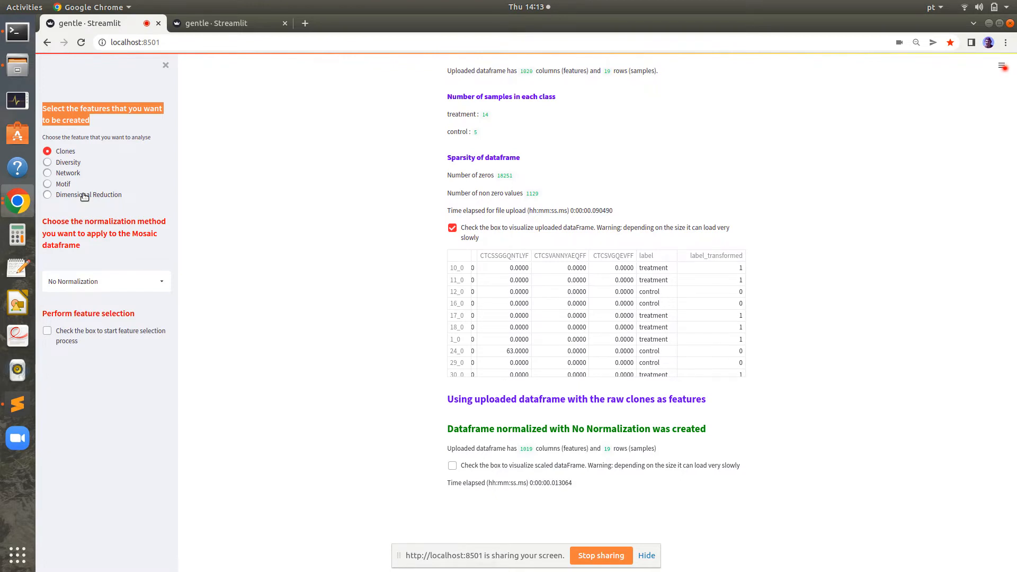
{"action": "left_click", "coordinate": [46, 174]}
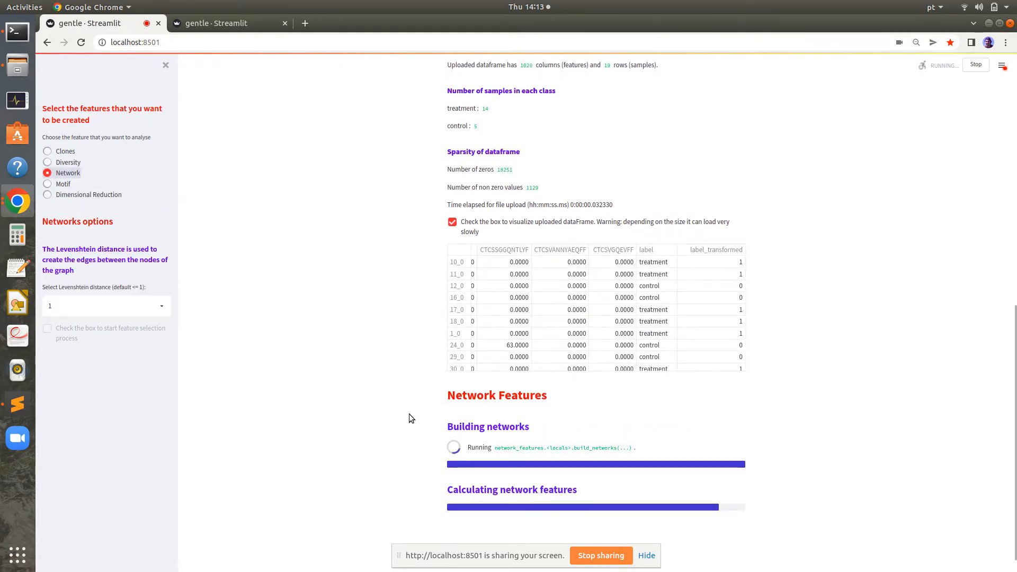
{"action": "scroll", "coordinate": [409, 414], "scroll_direction": "down", "scroll_amount": 8}
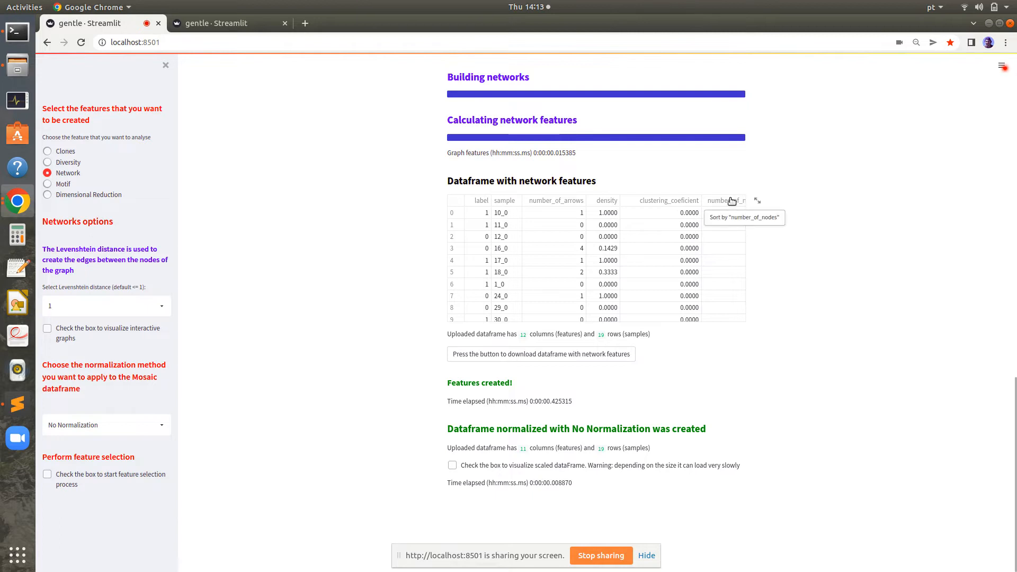
Set the Levenshtein distance to 3 and show the interactive network graph for sample 10_0
{"action": "left_click", "coordinate": [159, 307]}
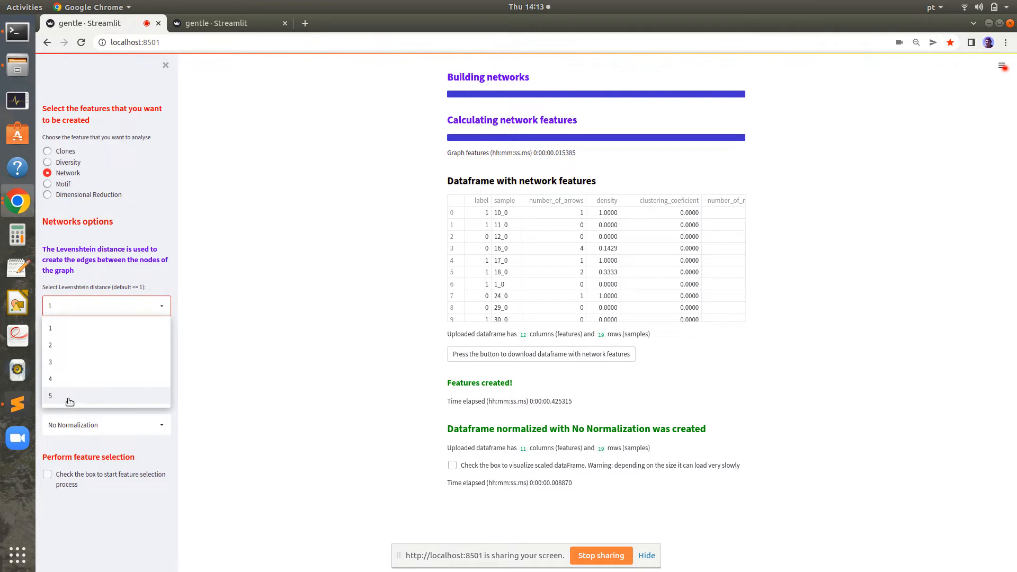
{"action": "left_click", "coordinate": [63, 366]}
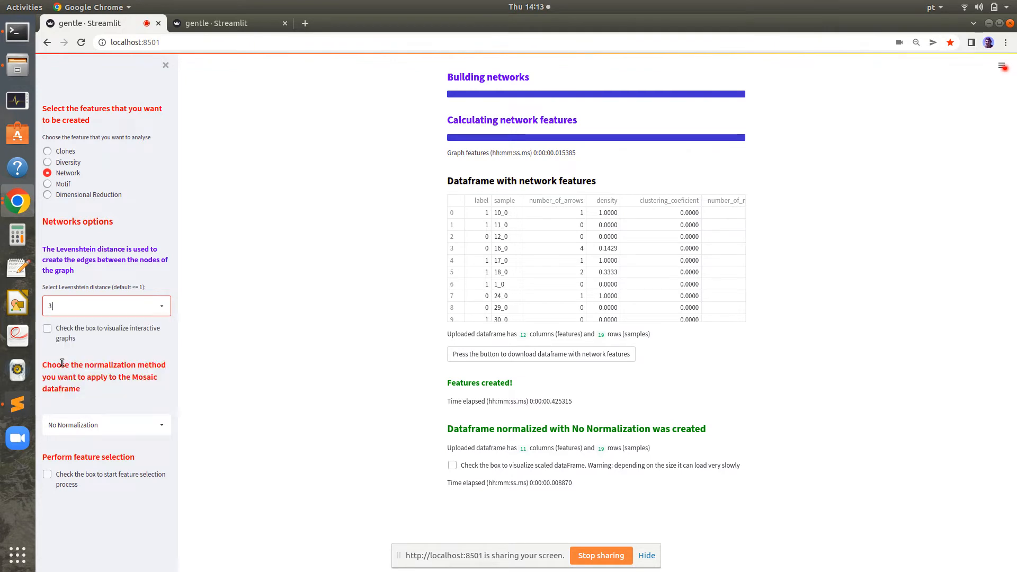
{"action": "left_click", "coordinate": [48, 330]}
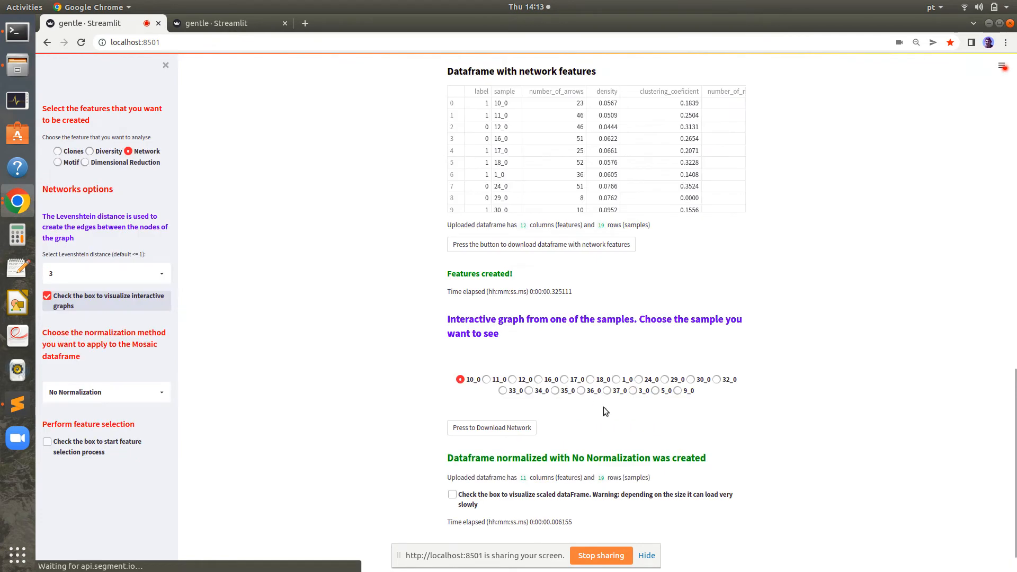
{"action": "scroll", "coordinate": [825, 428], "scroll_direction": "down", "scroll_amount": 6}
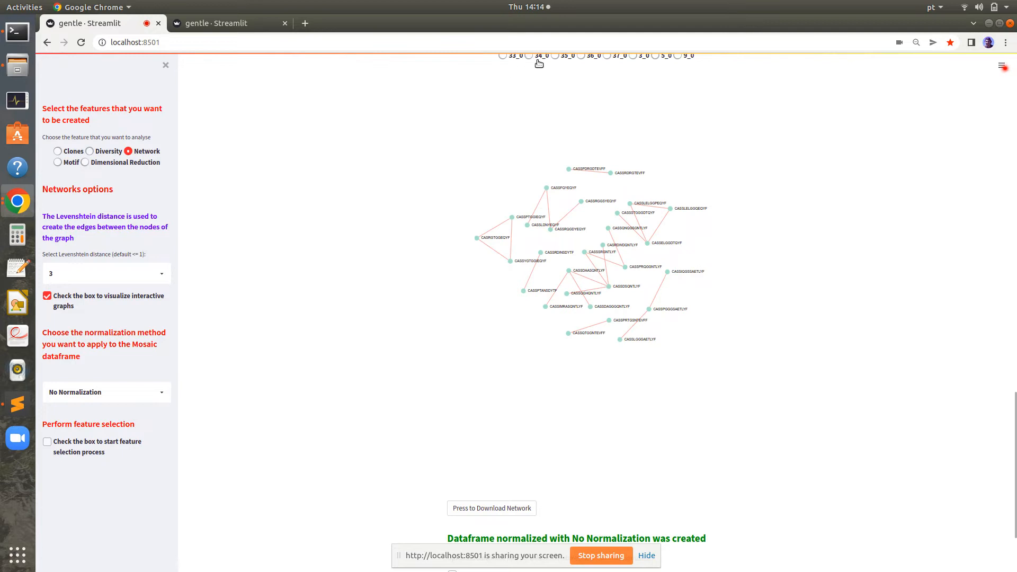
{"action": "scroll", "coordinate": [543, 98], "scroll_direction": "up", "scroll_amount": 1}
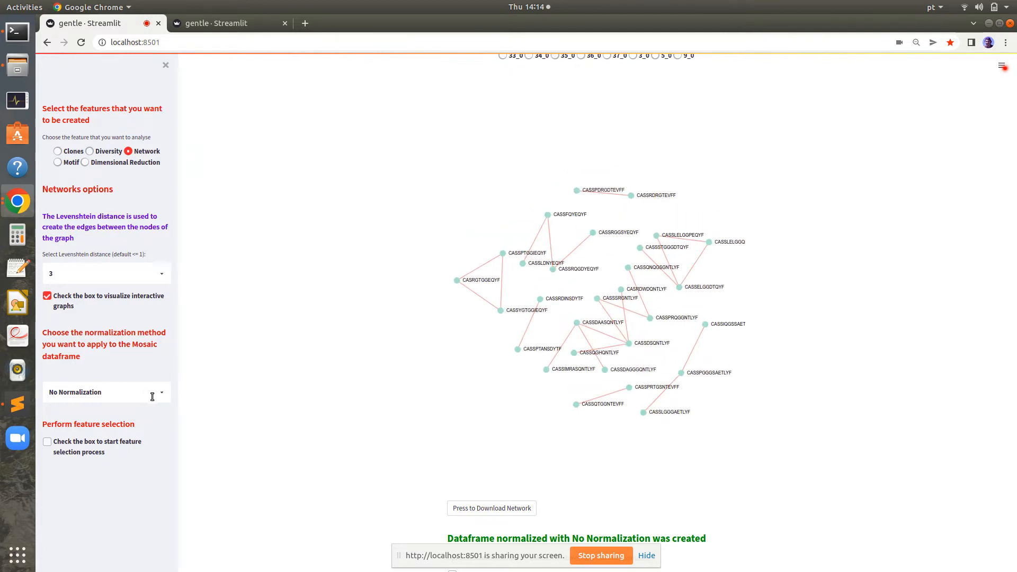
Normalize the network features with Standard Scaler and display the scaled dataframe
{"action": "left_click", "coordinate": [115, 395]}
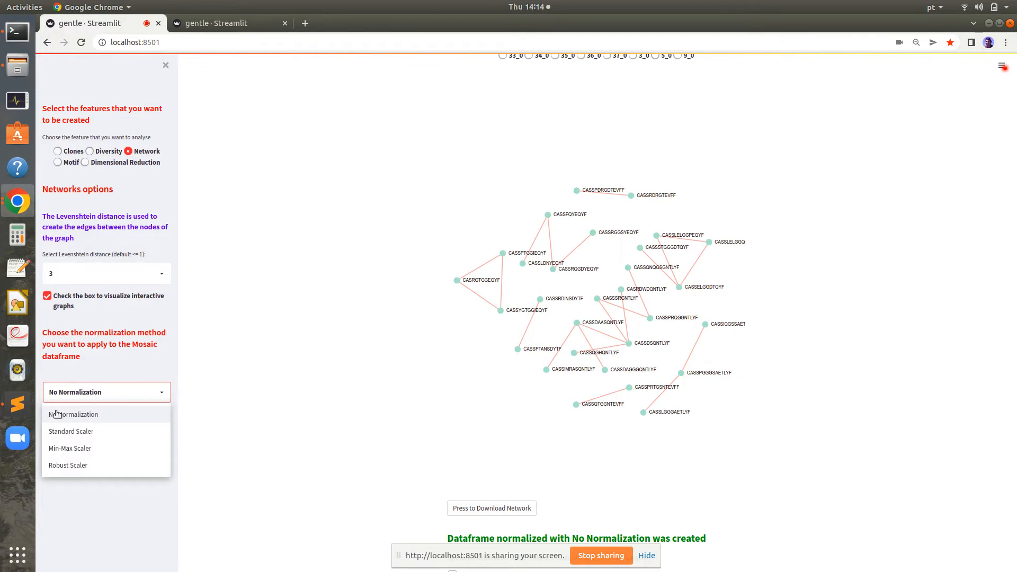
{"action": "left_click", "coordinate": [54, 431]}
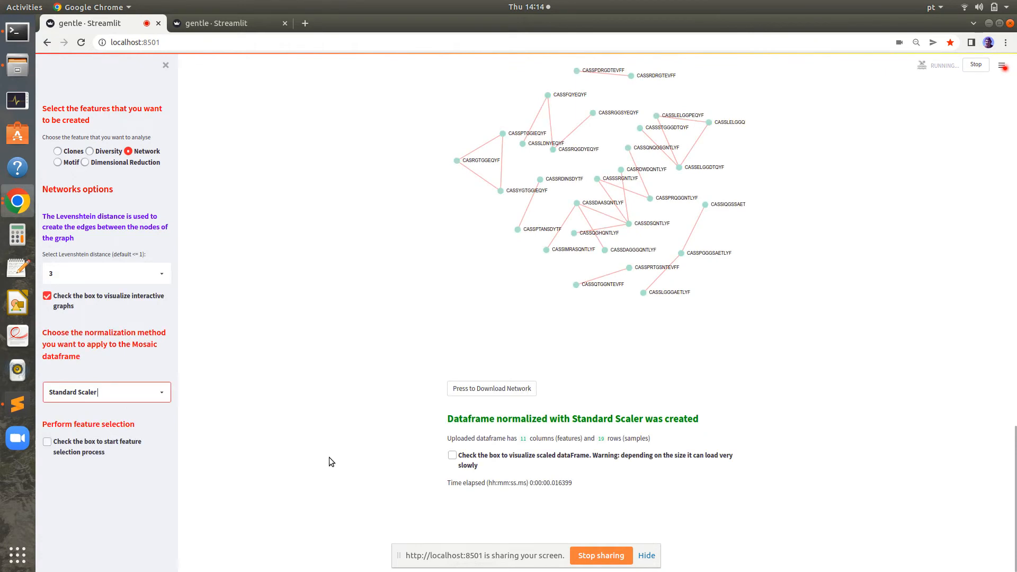
{"action": "left_click", "coordinate": [451, 458]}
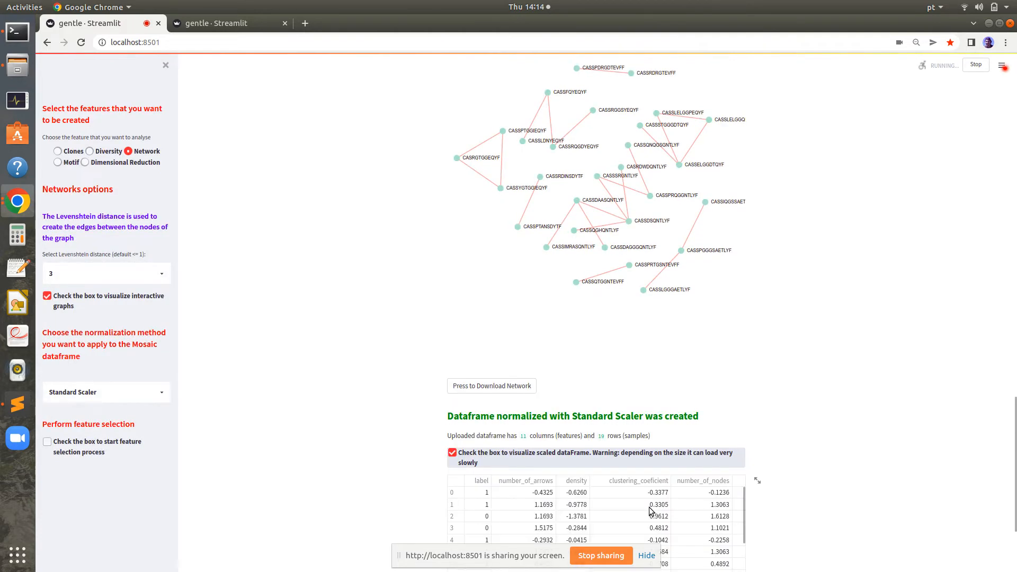
{"action": "scroll", "coordinate": [823, 492], "scroll_direction": "down", "scroll_amount": 3}
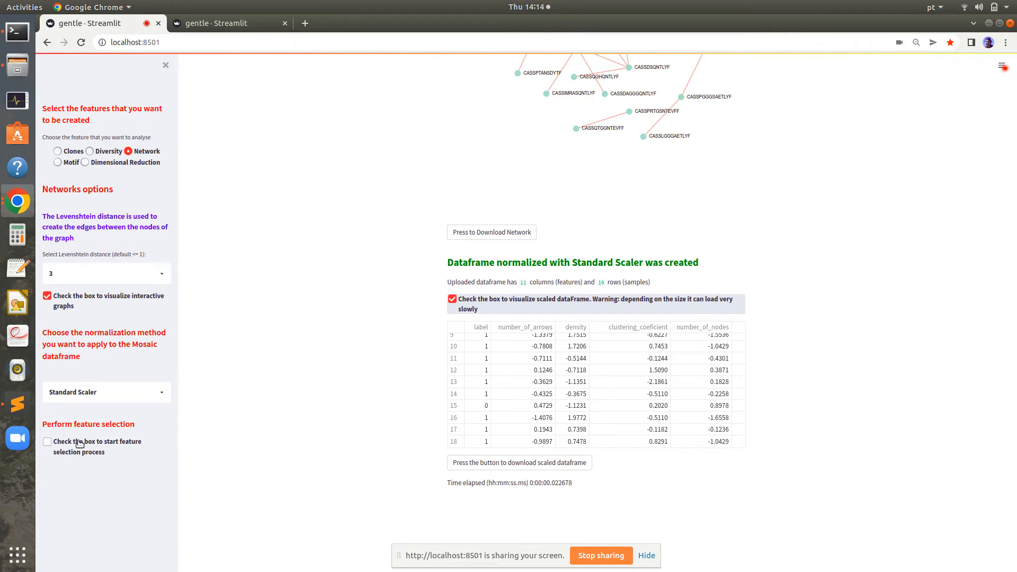
Run the feature selection process and examine the feature scores of each method through to the sum column
{"action": "left_click", "coordinate": [47, 444]}
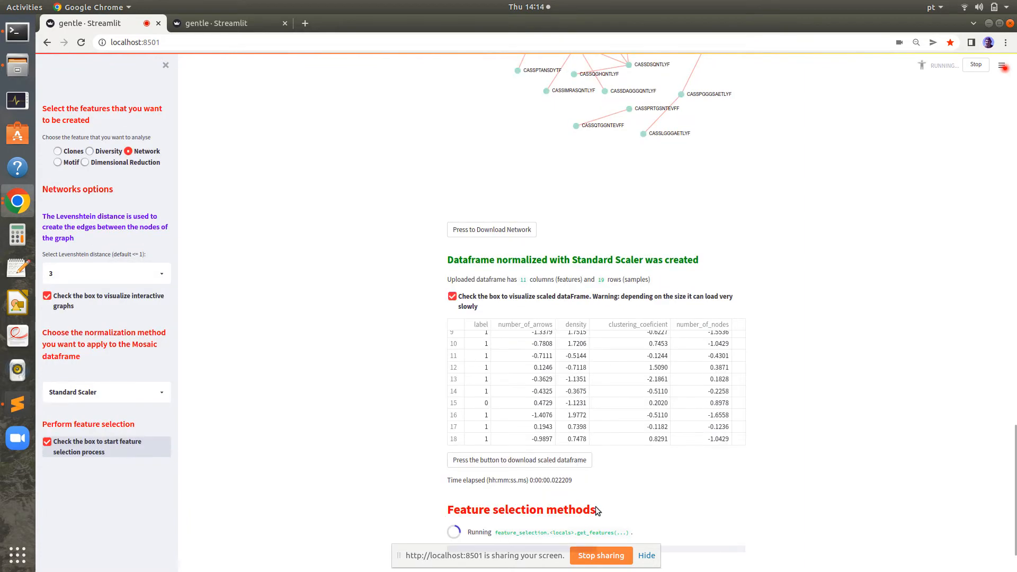
{"action": "scroll", "coordinate": [705, 530], "scroll_direction": "down", "scroll_amount": 3}
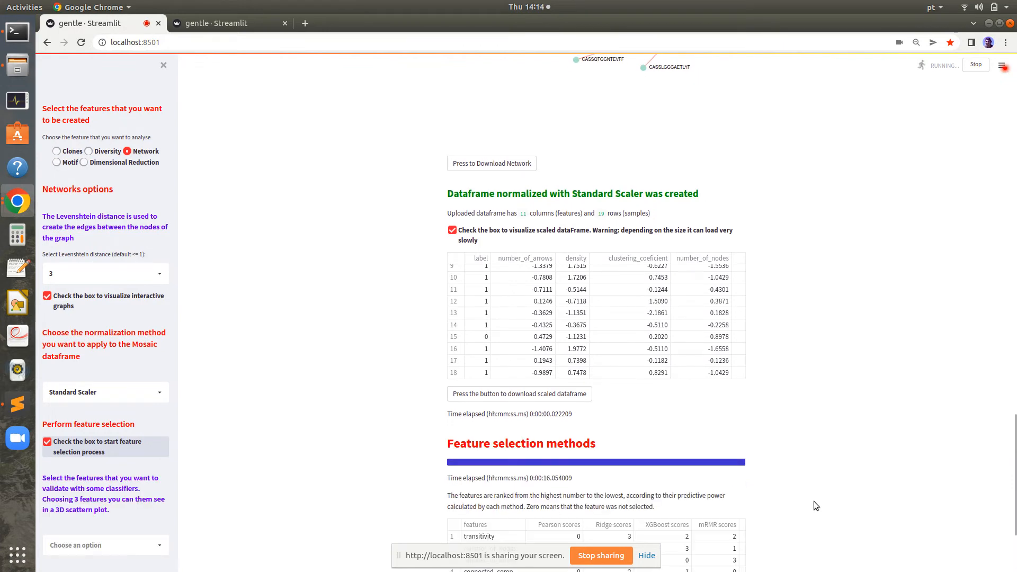
{"action": "scroll", "coordinate": [814, 502], "scroll_direction": "down", "scroll_amount": 3}
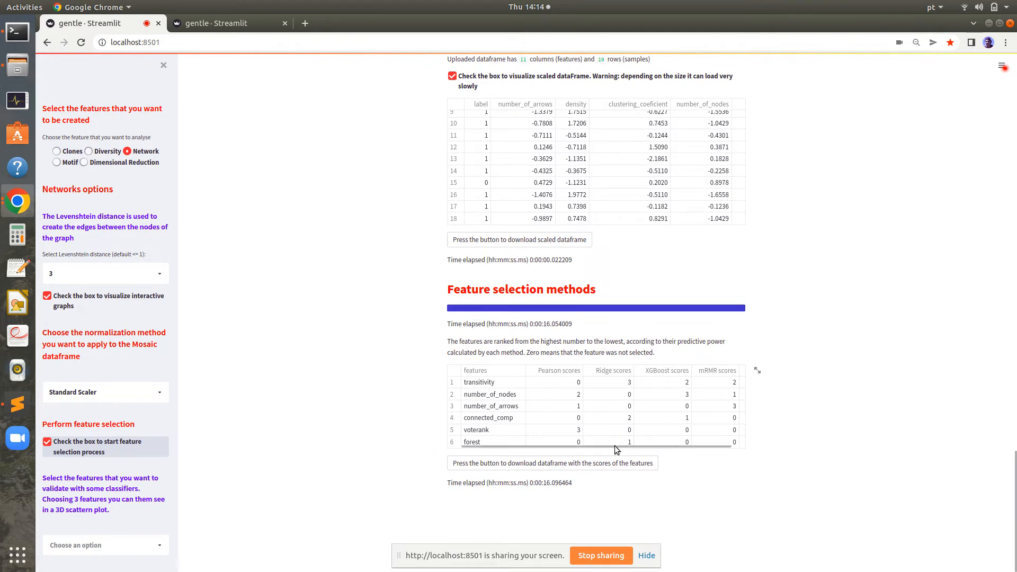
{"action": "left_click_drag", "start_coordinate": [615, 446], "coordinate": [686, 442]}
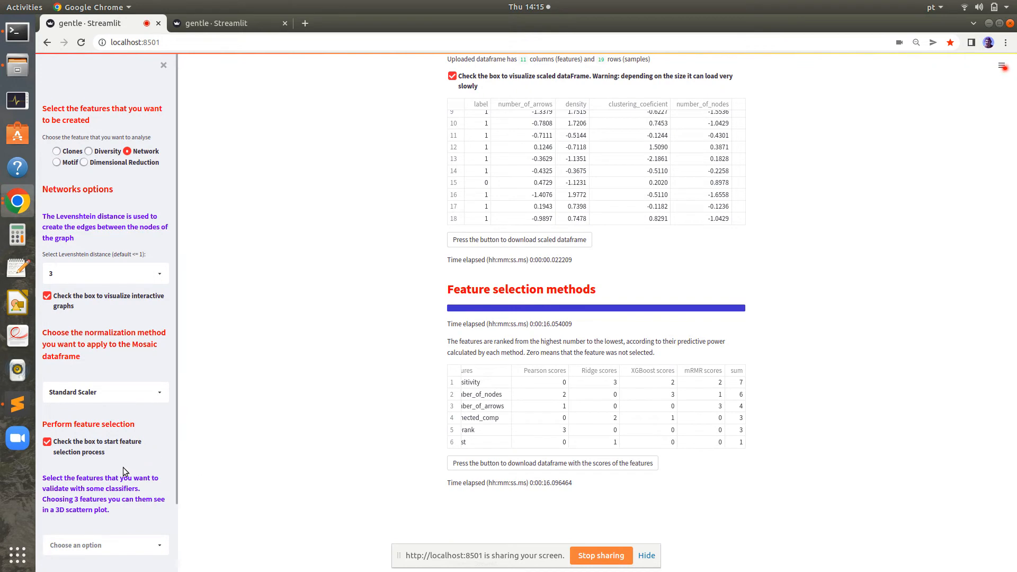
Choose number_of_arrows, transitivity and connected_comp as the features to validate, and rotate their 3D scatter plot
{"action": "left_click", "coordinate": [155, 549]}
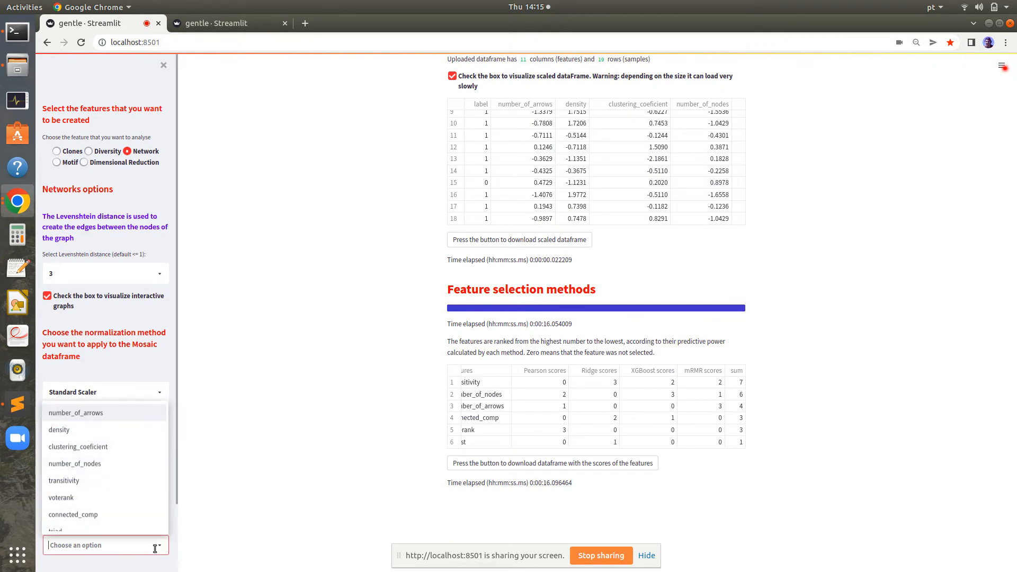
{"action": "left_click", "coordinate": [87, 412]}
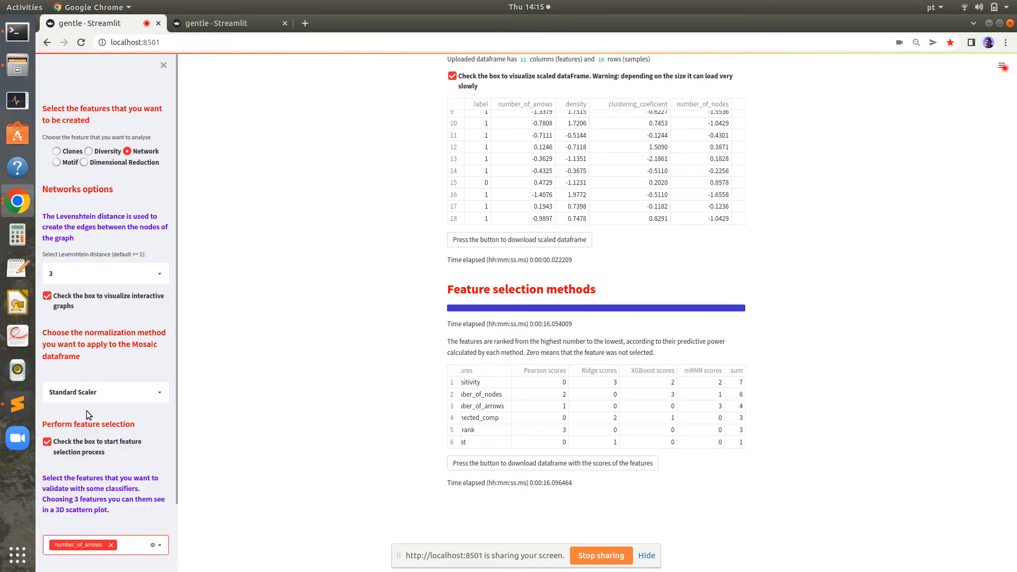
{"action": "scroll", "coordinate": [147, 491], "scroll_direction": "down", "scroll_amount": 3}
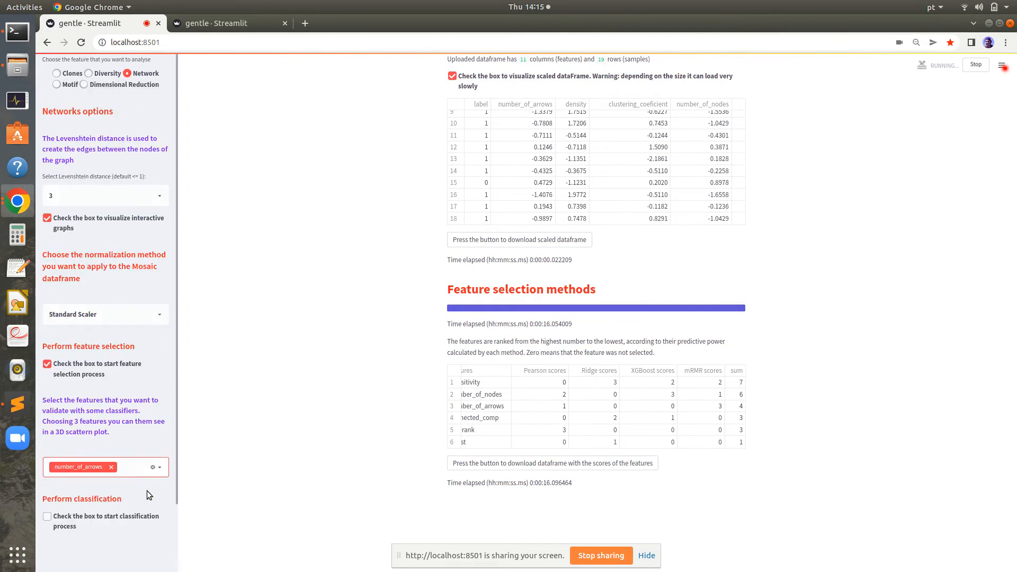
{"action": "left_click", "coordinate": [133, 467]}
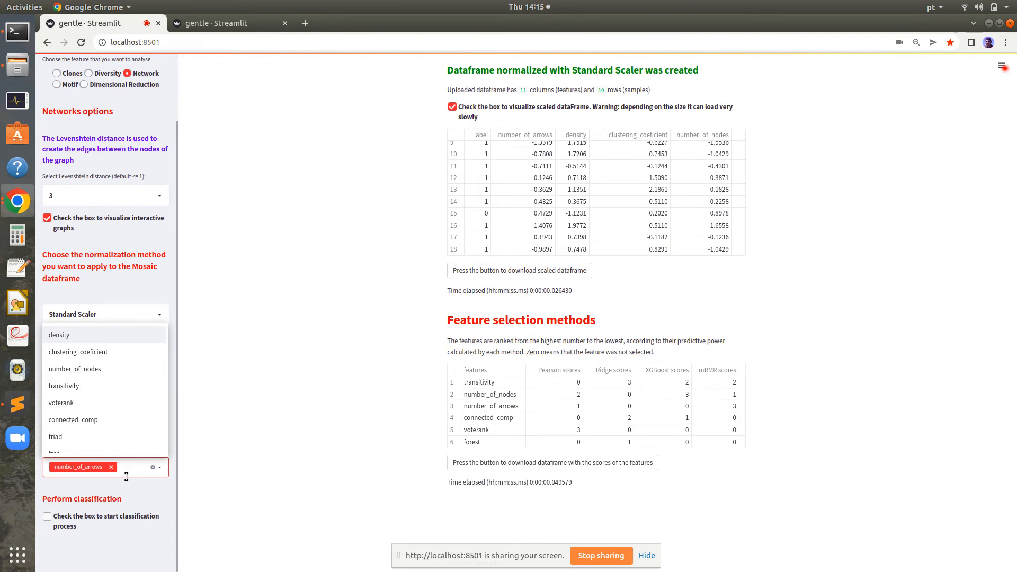
{"action": "left_click", "coordinate": [75, 386]}
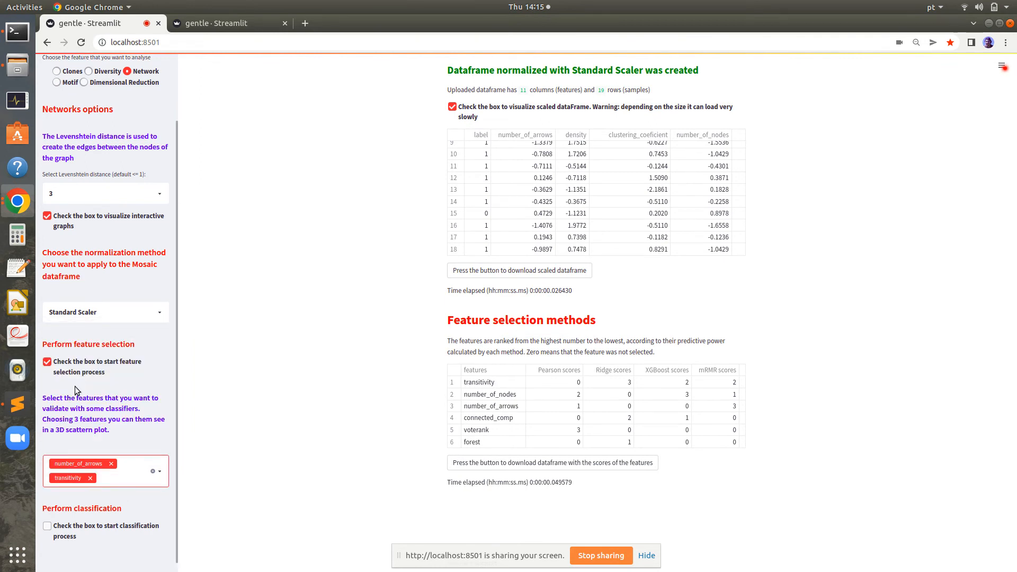
{"action": "left_click", "coordinate": [134, 477]}
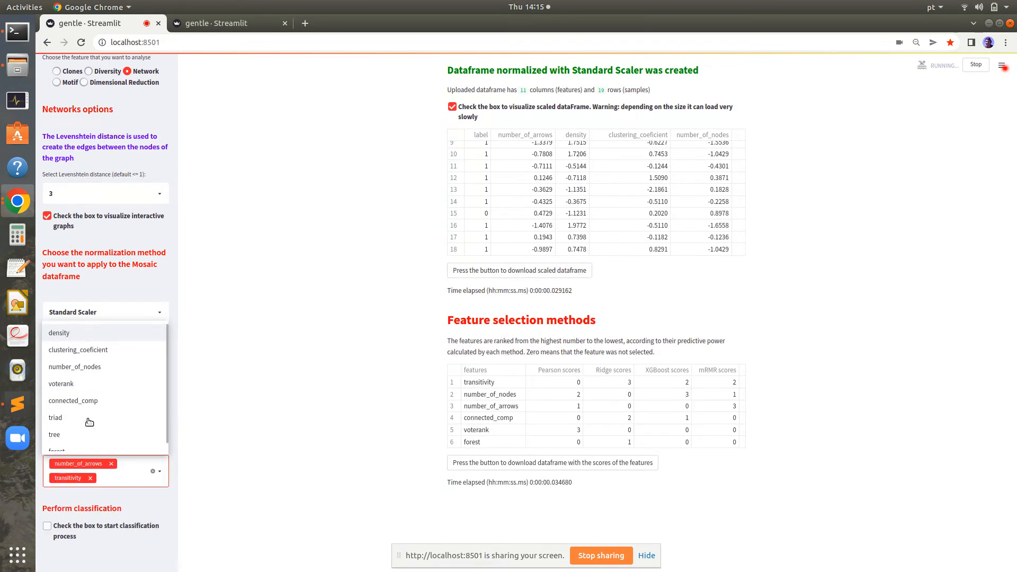
{"action": "left_click", "coordinate": [78, 401]}
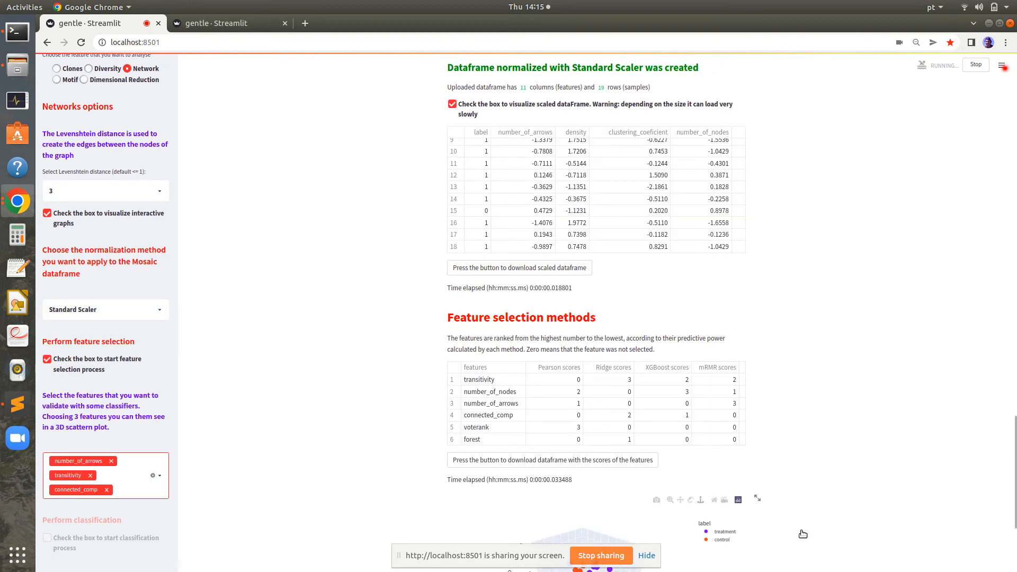
{"action": "scroll", "coordinate": [812, 532], "scroll_direction": "down", "scroll_amount": 4}
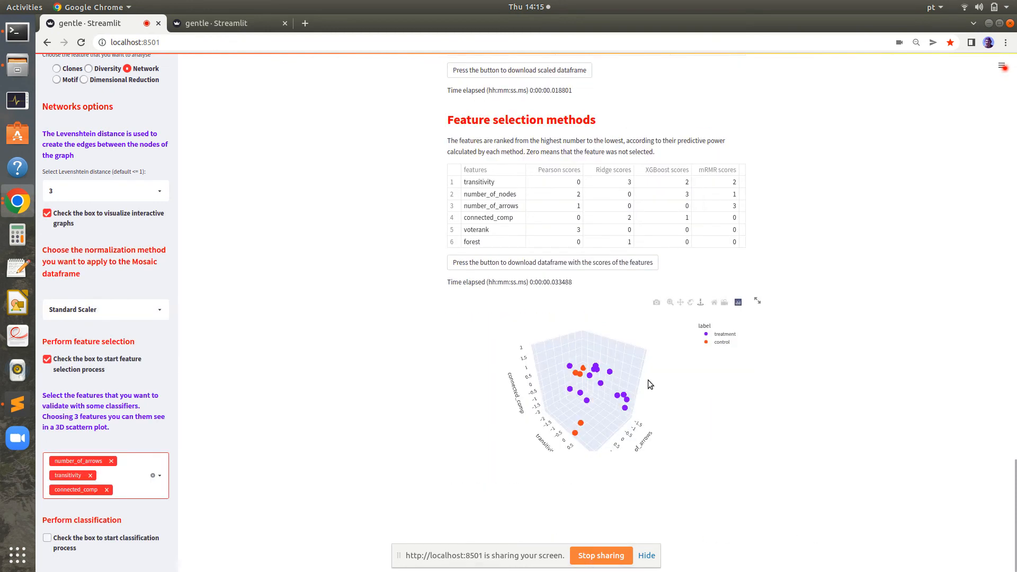
{"action": "left_click_drag", "start_coordinate": [632, 389], "coordinate": [617, 426]}
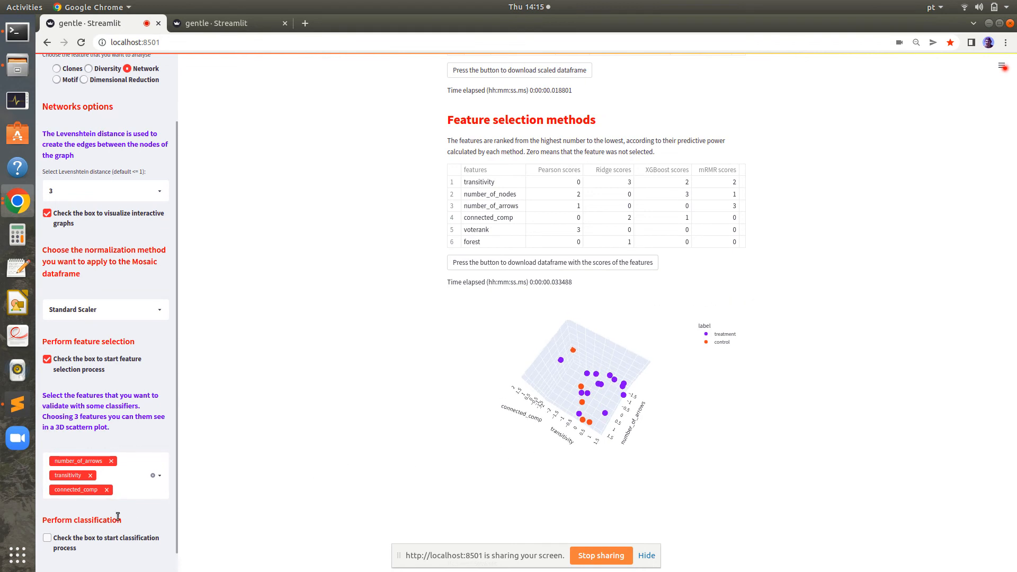
Start the classification process on the three chosen features and view the Gaussian Naive Bayes metrics
{"action": "left_click", "coordinate": [47, 539]}
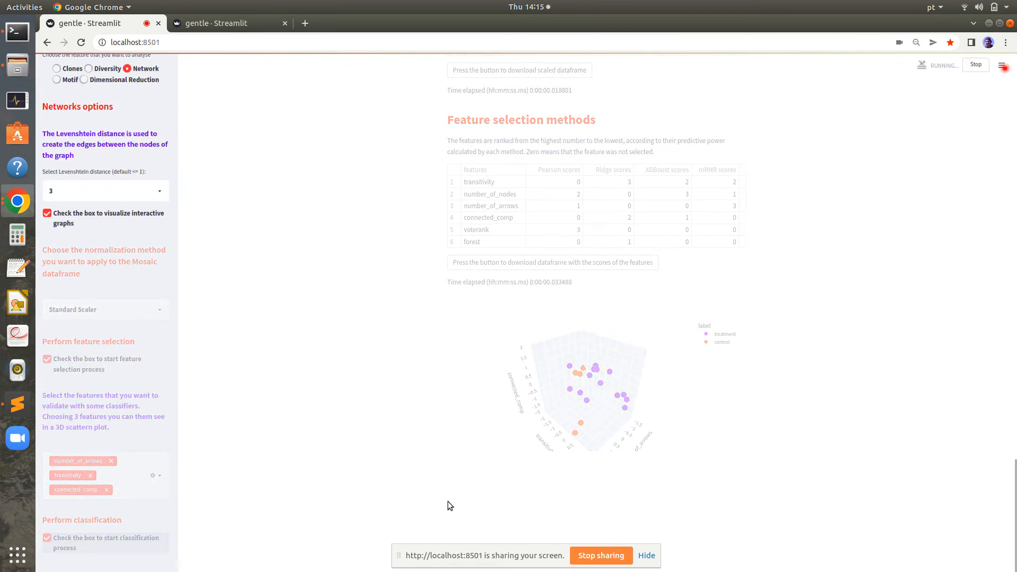
{"action": "scroll", "coordinate": [648, 507], "scroll_direction": "down", "scroll_amount": 2}
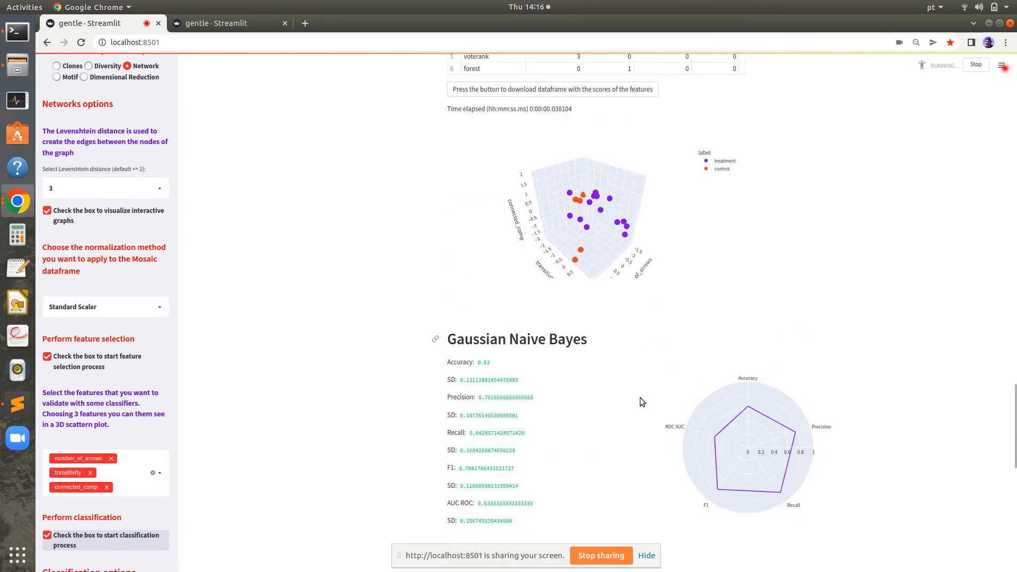
Review the metrics of the remaining classifiers through Decision Tree and download the Gaussian Naive Bayes model in pickle format
{"action": "scroll", "coordinate": [577, 396], "scroll_direction": "down", "scroll_amount": 10}
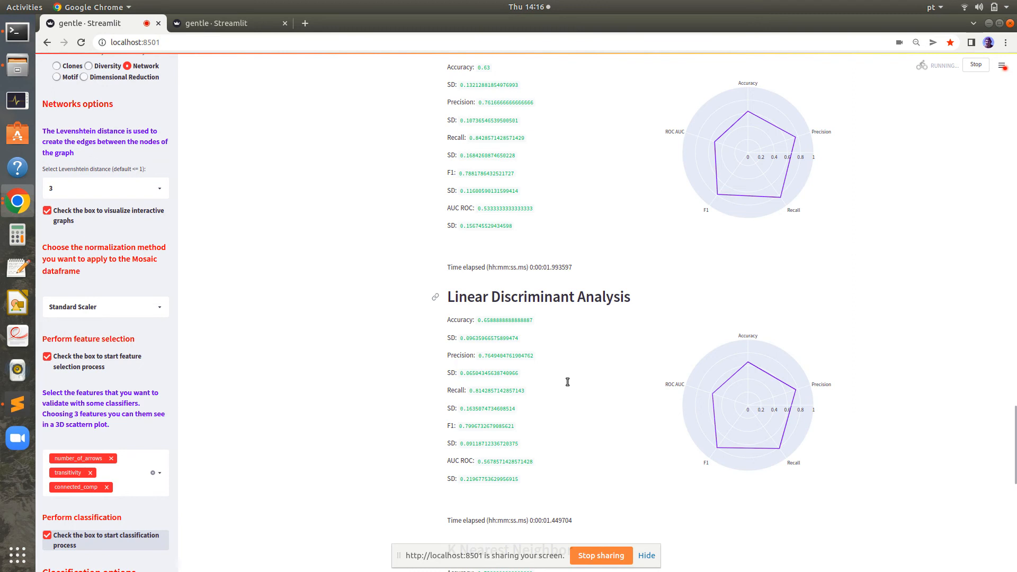
{"action": "scroll", "coordinate": [567, 385], "scroll_direction": "down", "scroll_amount": 15}
{"action": "scroll", "coordinate": [567, 385], "scroll_direction": "down", "scroll_amount": 8}
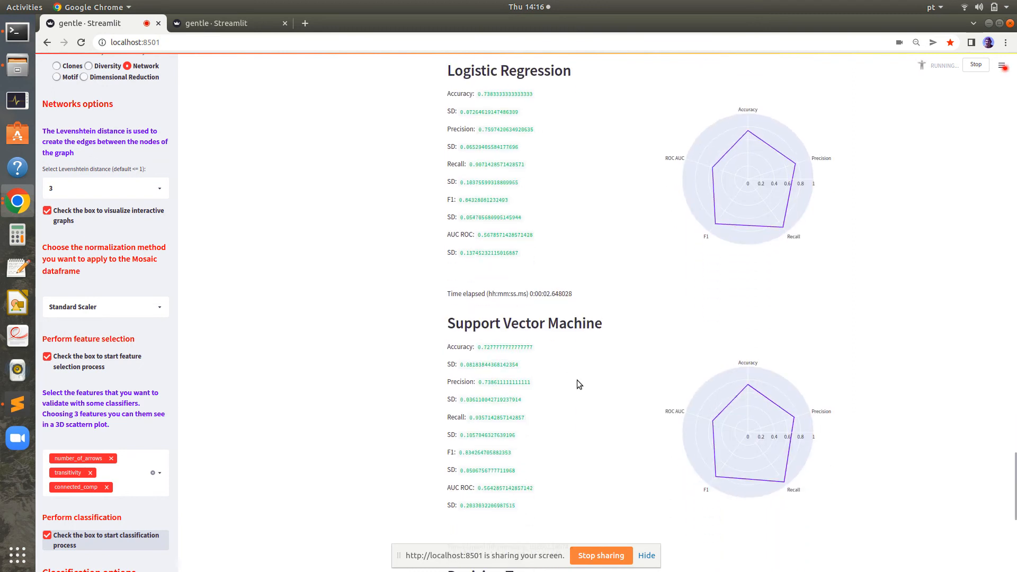
{"action": "scroll", "coordinate": [764, 284], "scroll_direction": "down", "scroll_amount": 6}
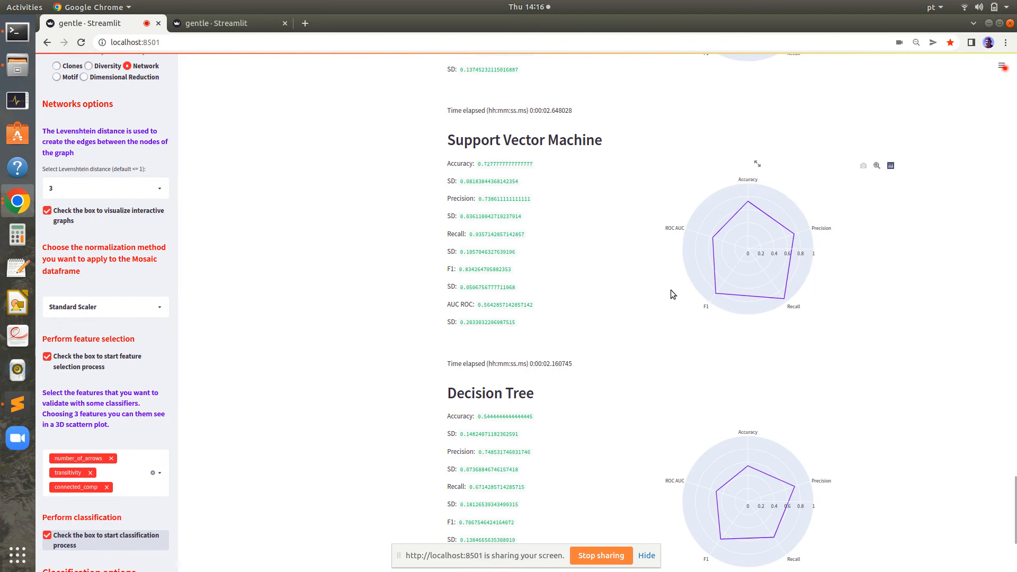
{"action": "scroll", "coordinate": [636, 347], "scroll_direction": "down", "scroll_amount": 5}
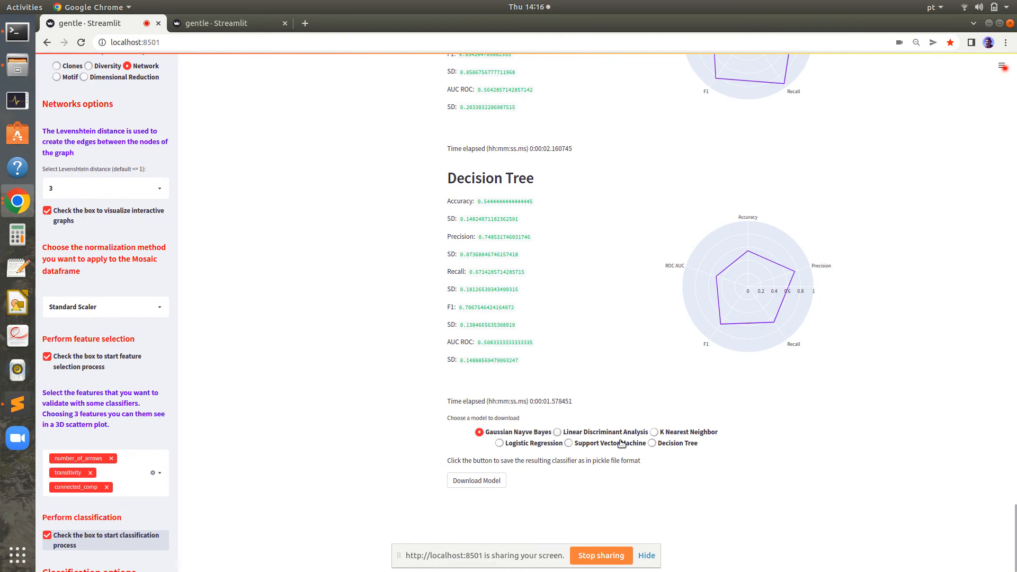
{"action": "left_click", "coordinate": [476, 481]}
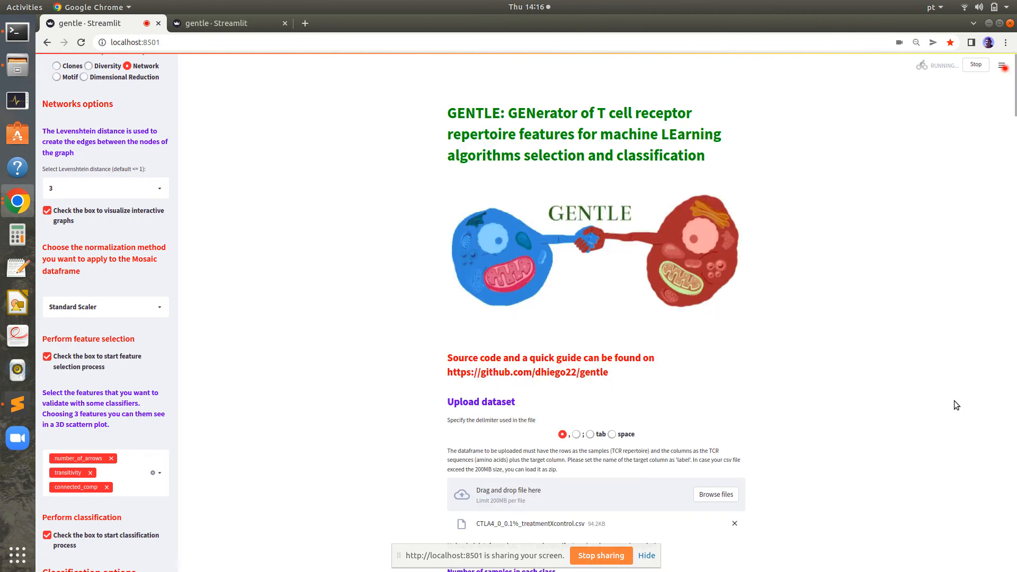
Remove the uploaded CTLA4_0_0.1%_treatmentXcontrol.csv dataset and clear the app's function caches
{"action": "left_click", "coordinate": [736, 523]}
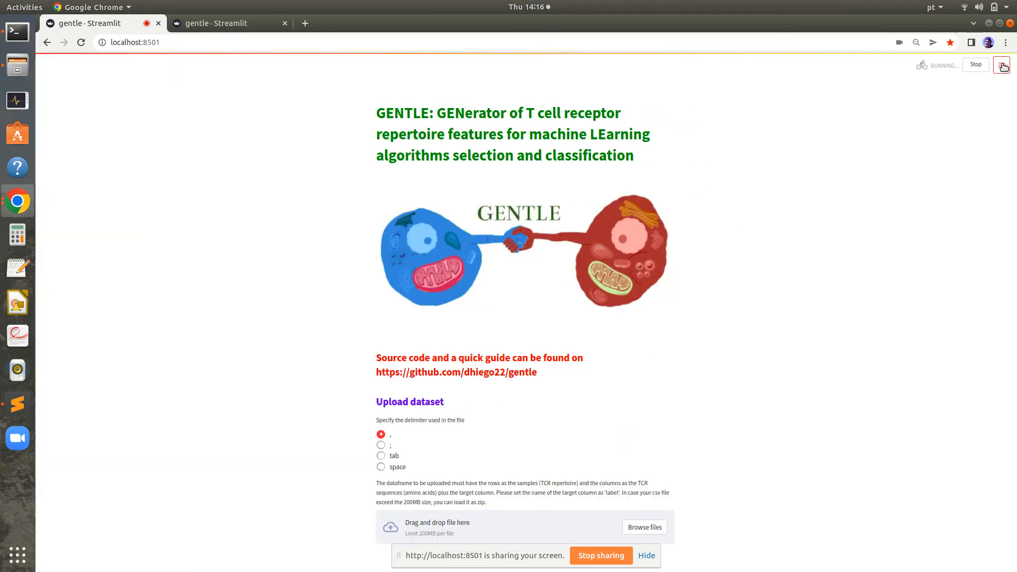
{"action": "left_click", "coordinate": [1002, 66]}
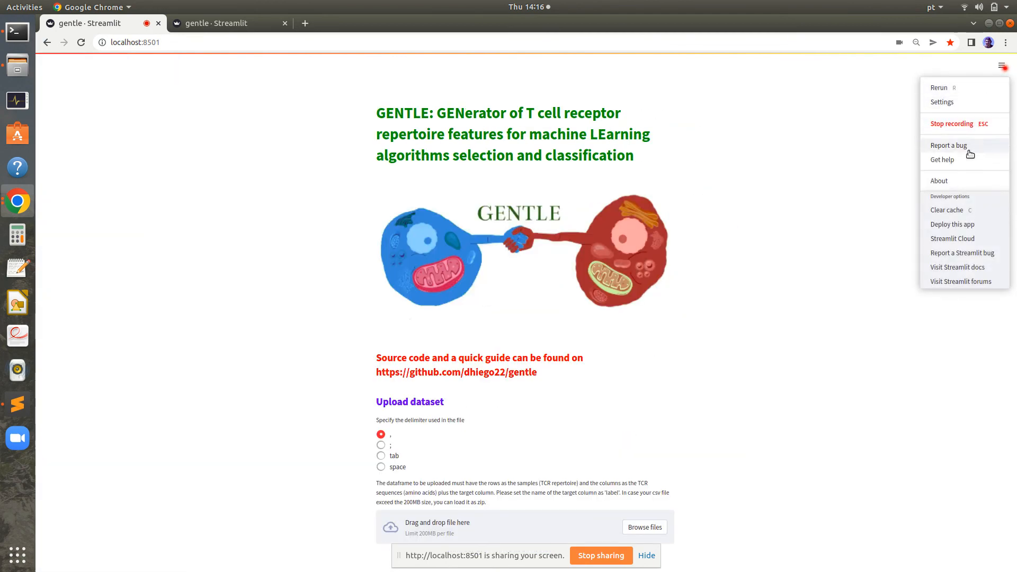
{"action": "left_click", "coordinate": [961, 214]}
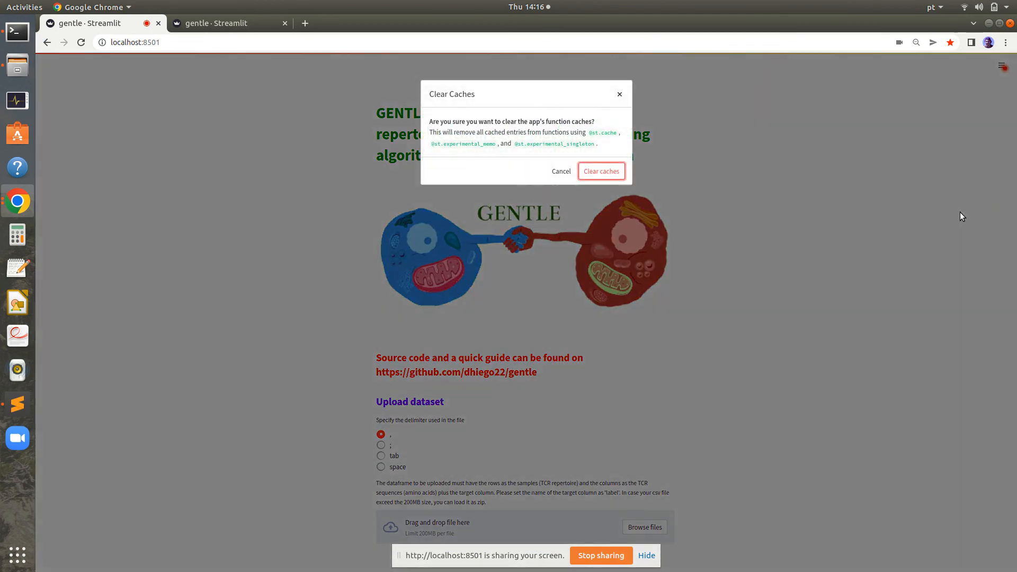
{"action": "left_click", "coordinate": [607, 172]}
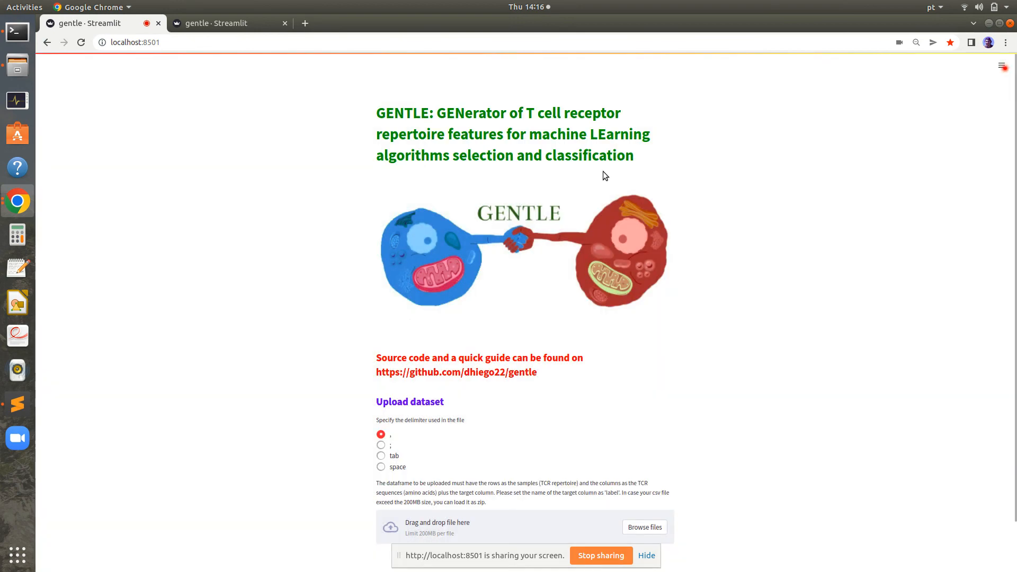
Upload CTLA4_7_0.1%_treatmentXcontrol.csv from the test_data folder as the new dataset
{"action": "scroll", "coordinate": [695, 399], "scroll_direction": "down", "scroll_amount": 1}
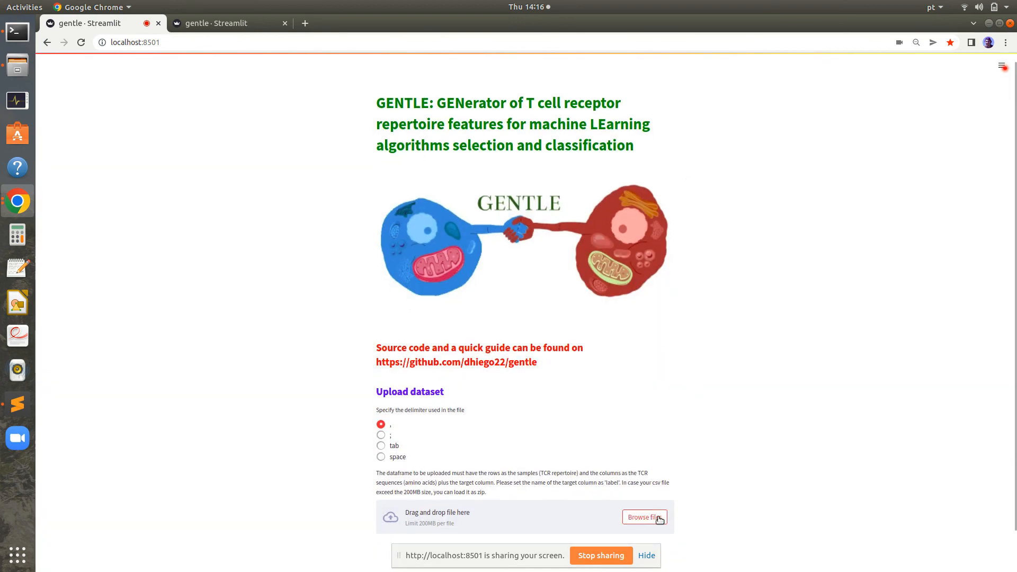
{"action": "left_click", "coordinate": [646, 519]}
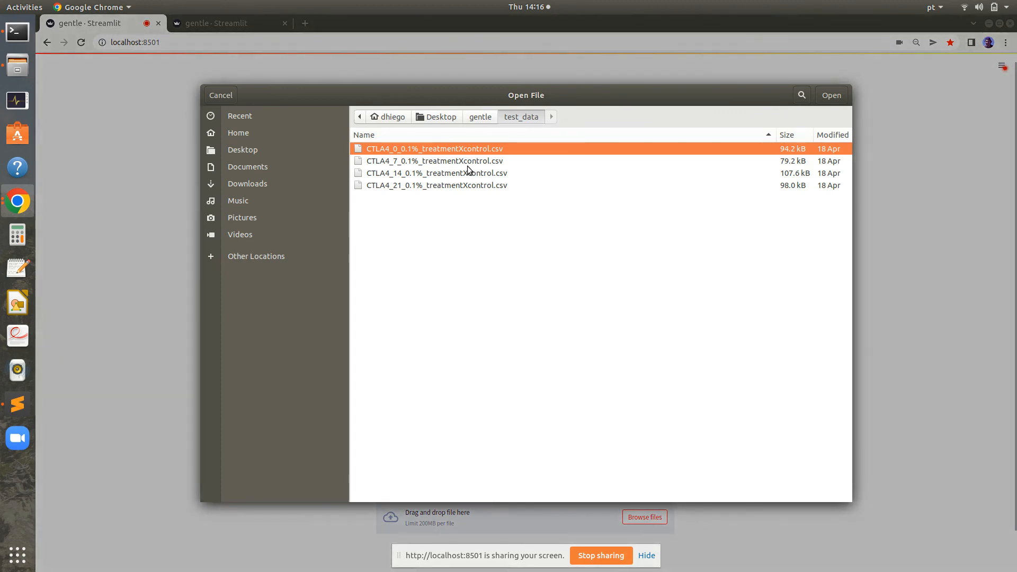
{"action": "double_click", "coordinate": [468, 165]}
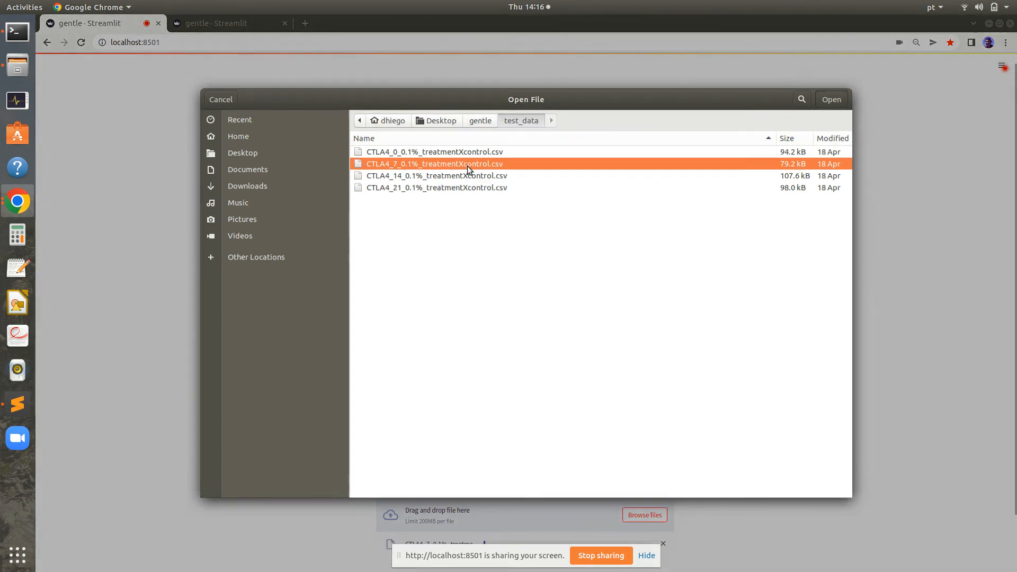